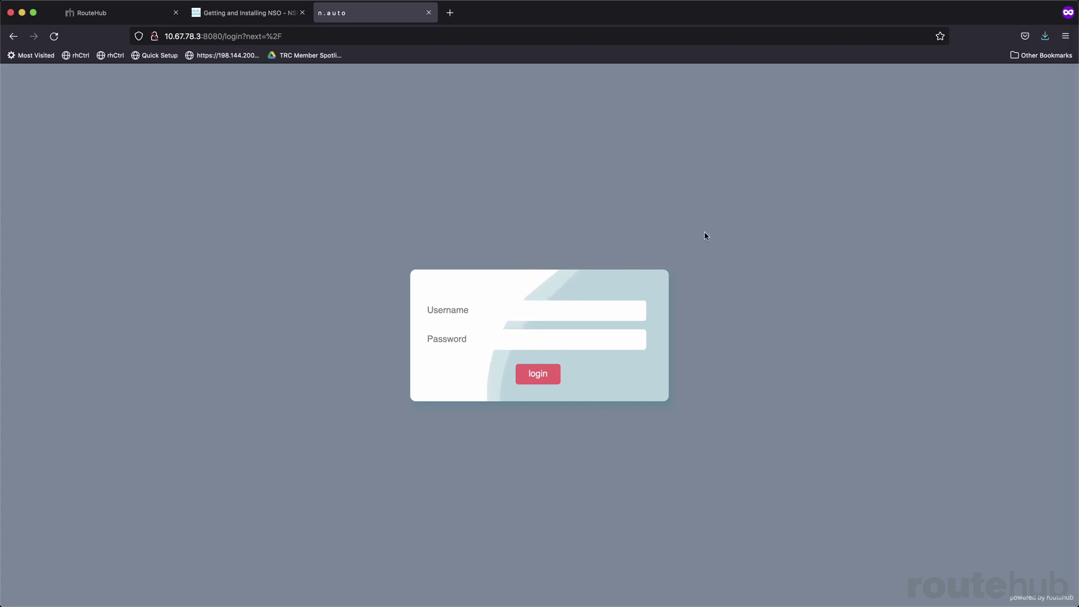
Sign in to RouteHub with the lab username and password
{"action": "type", "text": "lab"}
{"action": "key", "text": "Tab"}
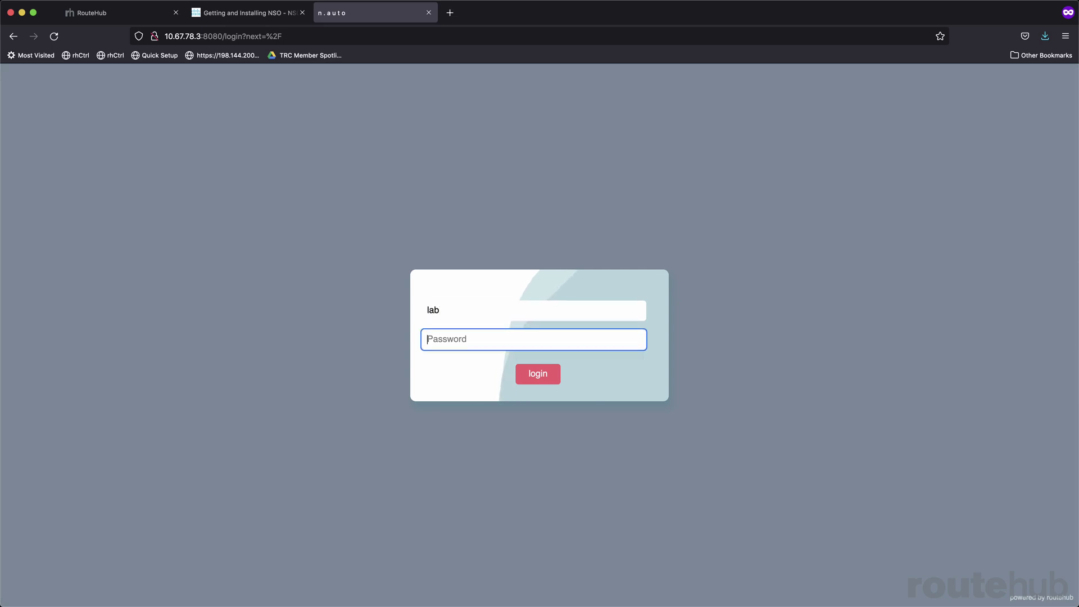
{"action": "type", "text": "********"}
{"action": "left_click", "coordinate": [538, 374]}
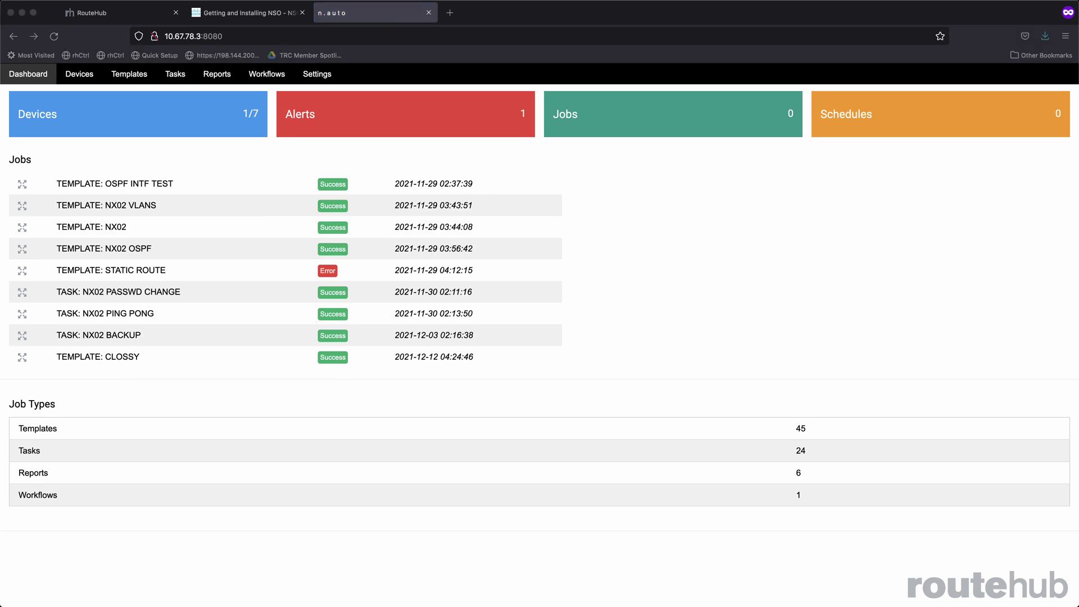
Check the NX02 BACKUP success log and STATIC ROUTE error log, then open the Devices list
{"action": "left_click", "coordinate": [335, 338]}
{"action": "left_click", "coordinate": [335, 337]}
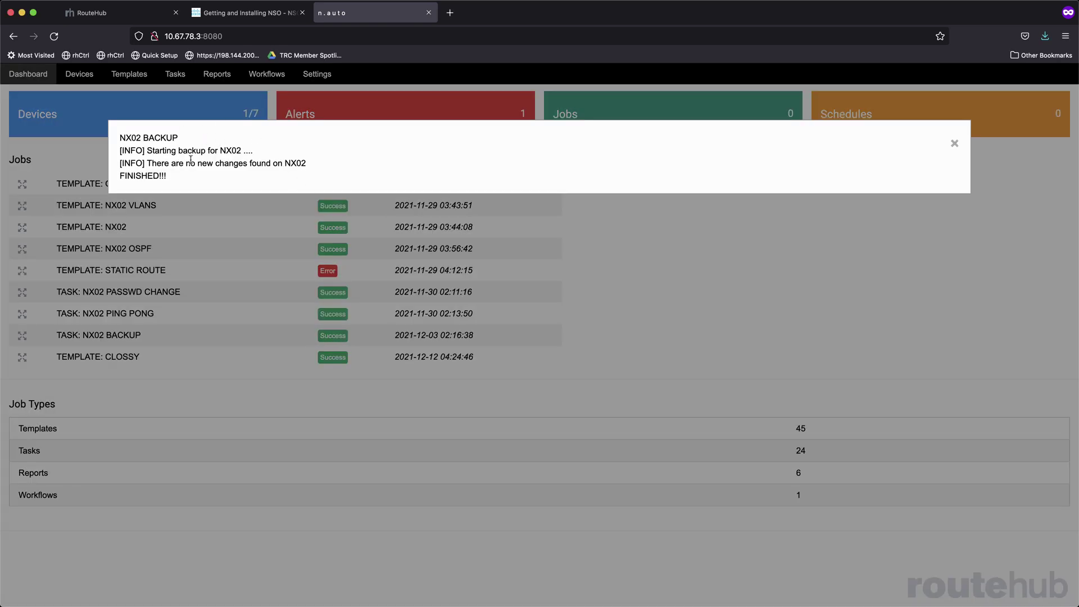
{"action": "left_click", "coordinate": [955, 146]}
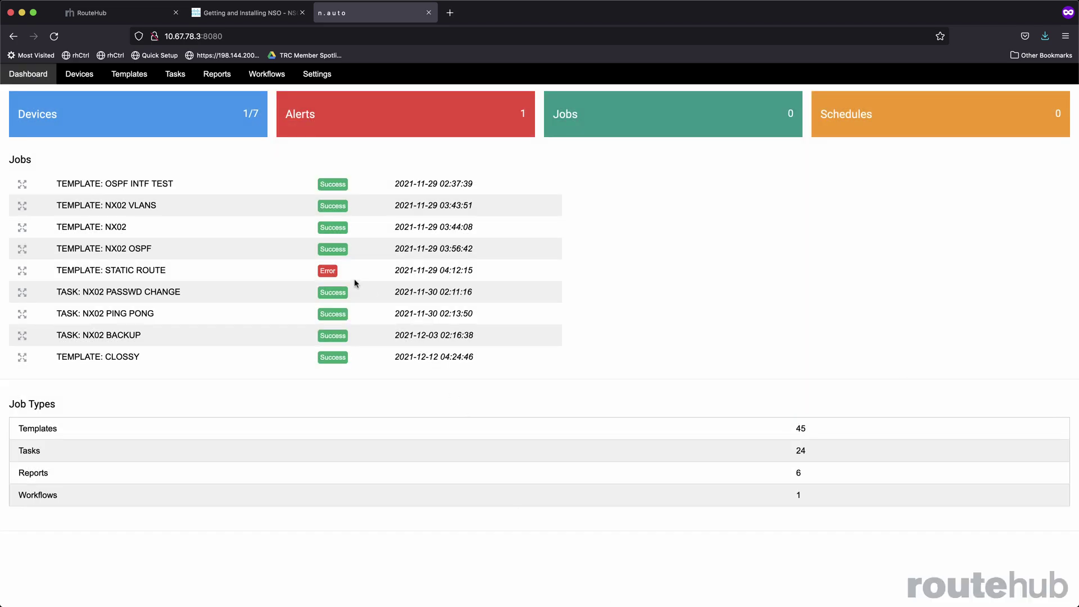
{"action": "left_click", "coordinate": [328, 272]}
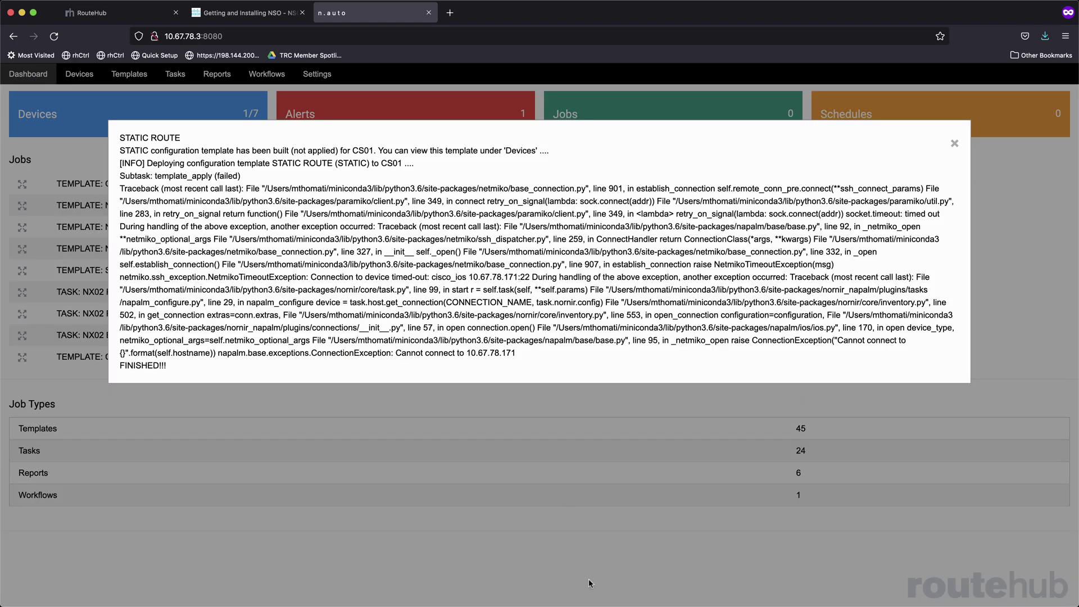
{"action": "left_click", "coordinate": [955, 143]}
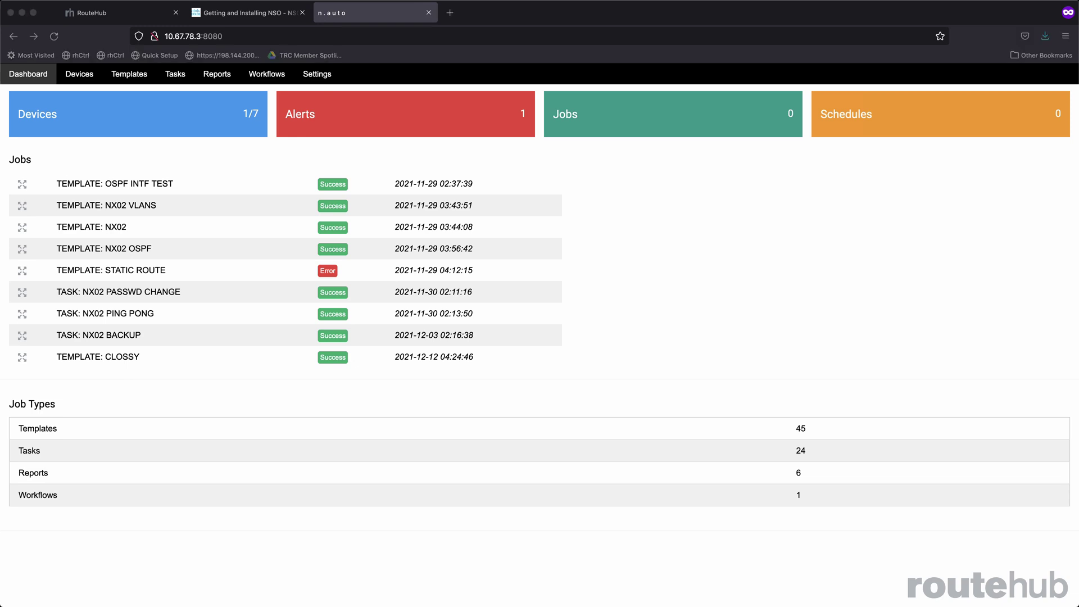
{"action": "left_click", "coordinate": [448, 400]}
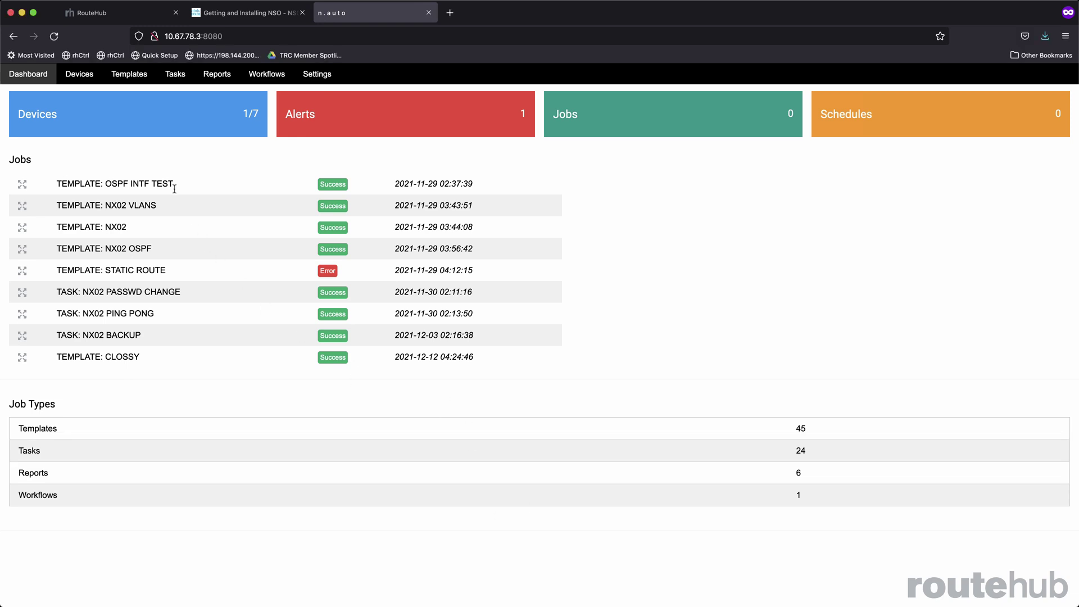
{"action": "left_click", "coordinate": [124, 121]}
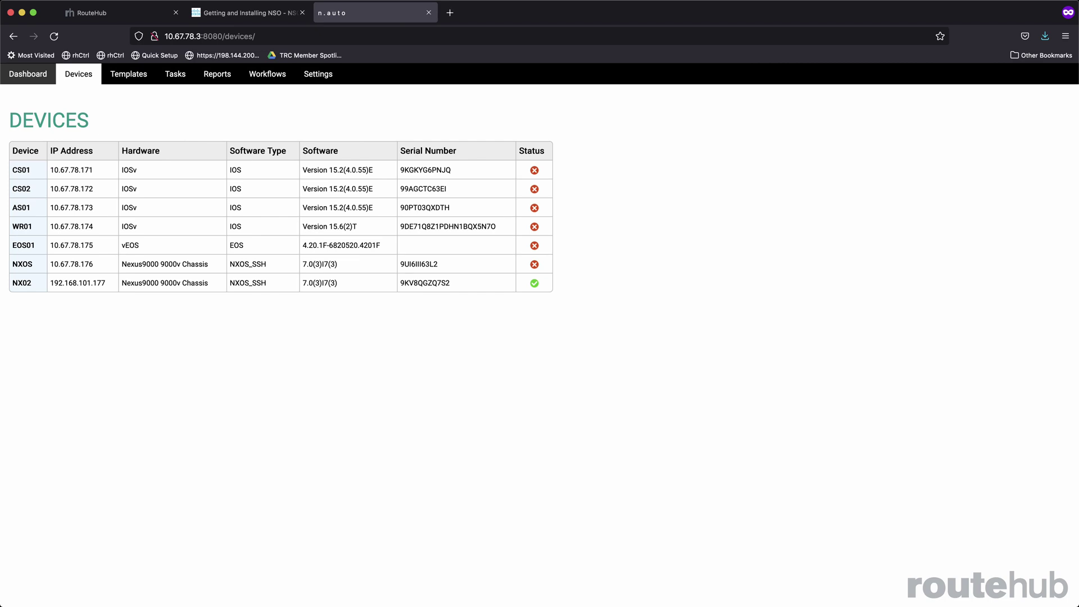
Open CS01's device page showing IP 10.67.78.171, IOSv hardware and 13% CPU
{"action": "key", "text": "super+Tab"}
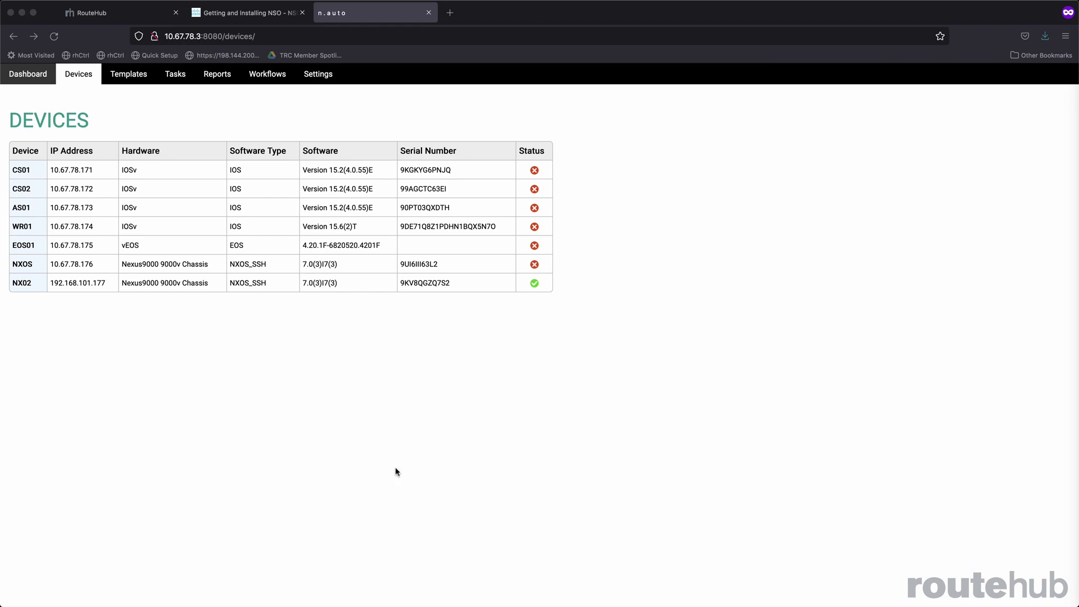
{"action": "left_click", "coordinate": [21, 169]}
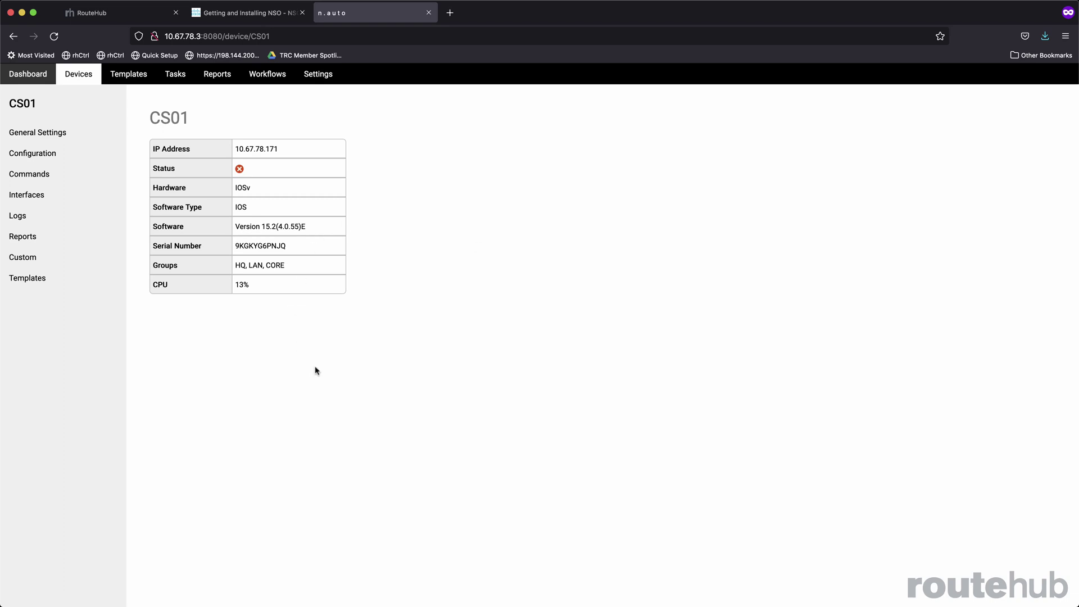
Browse CS01's general settings and configuration snapshots, then view its saved show vlan output
{"action": "left_click", "coordinate": [35, 132]}
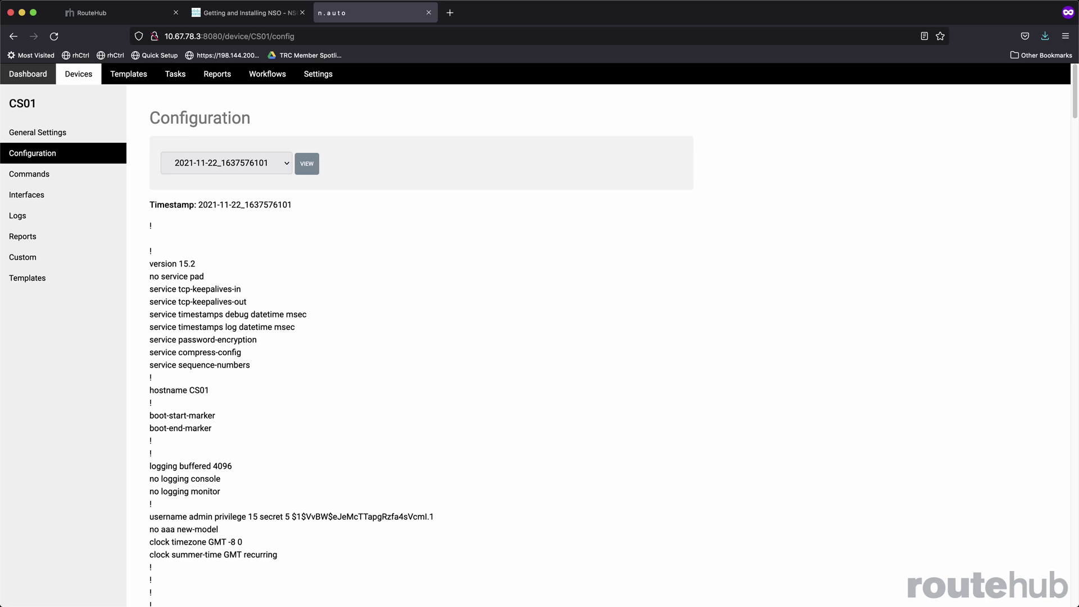
{"action": "left_click", "coordinate": [284, 168]}
{"action": "left_click", "coordinate": [285, 169]}
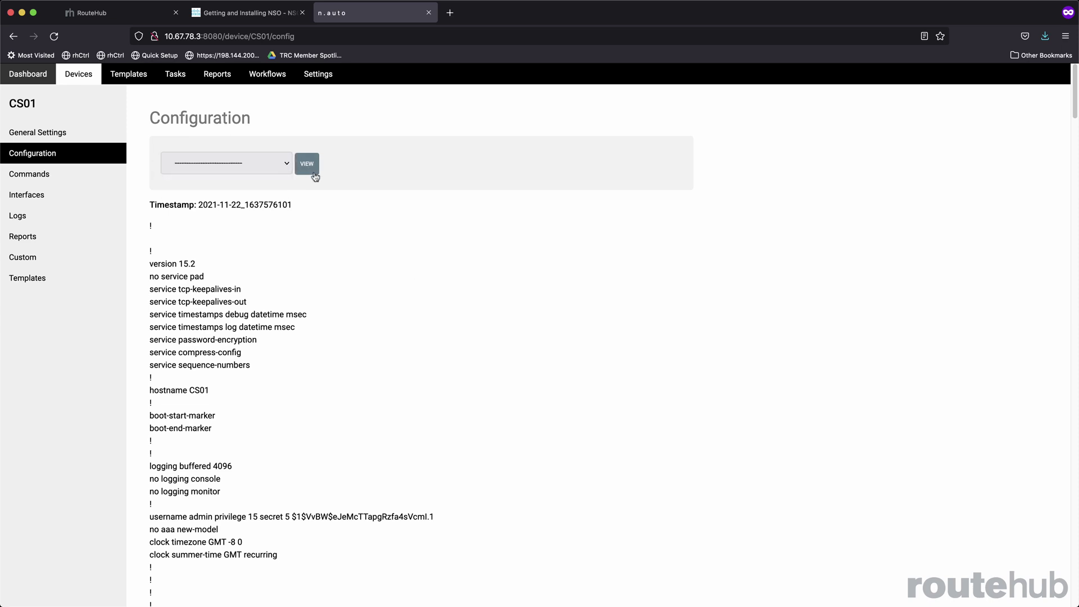
{"action": "left_click", "coordinate": [36, 174]}
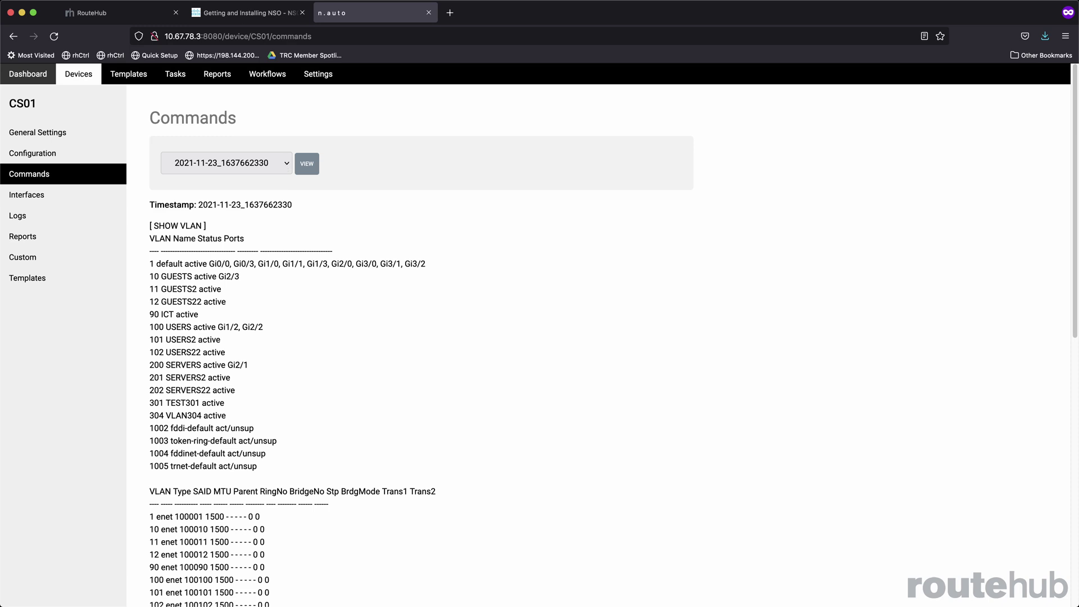
View CS01's interface status, then its 2021-11-29 SSH timeout error log
{"action": "left_click", "coordinate": [110, 196]}
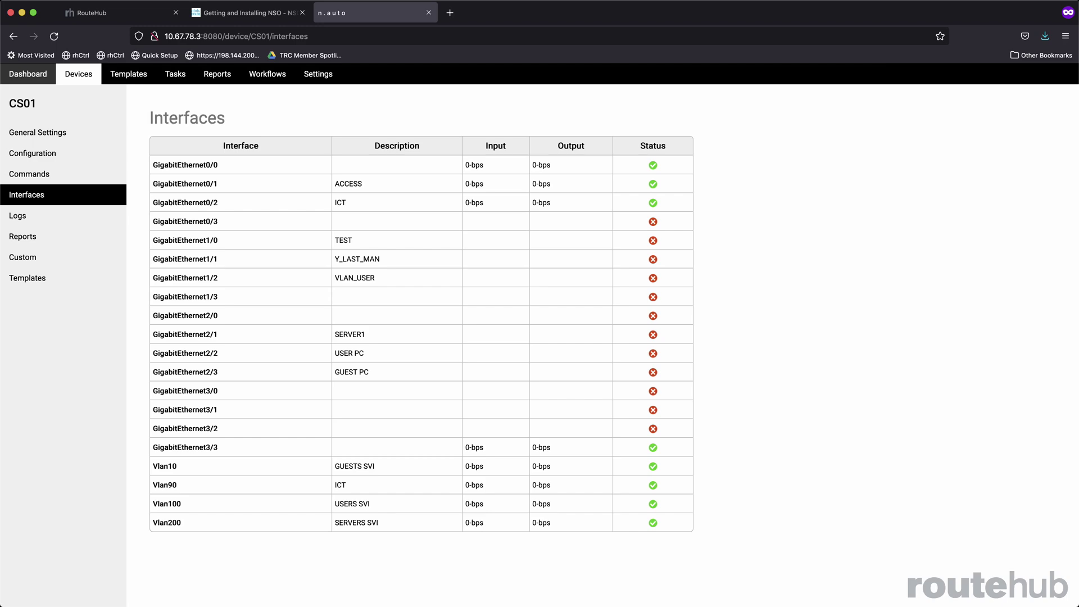
{"action": "left_click", "coordinate": [22, 216]}
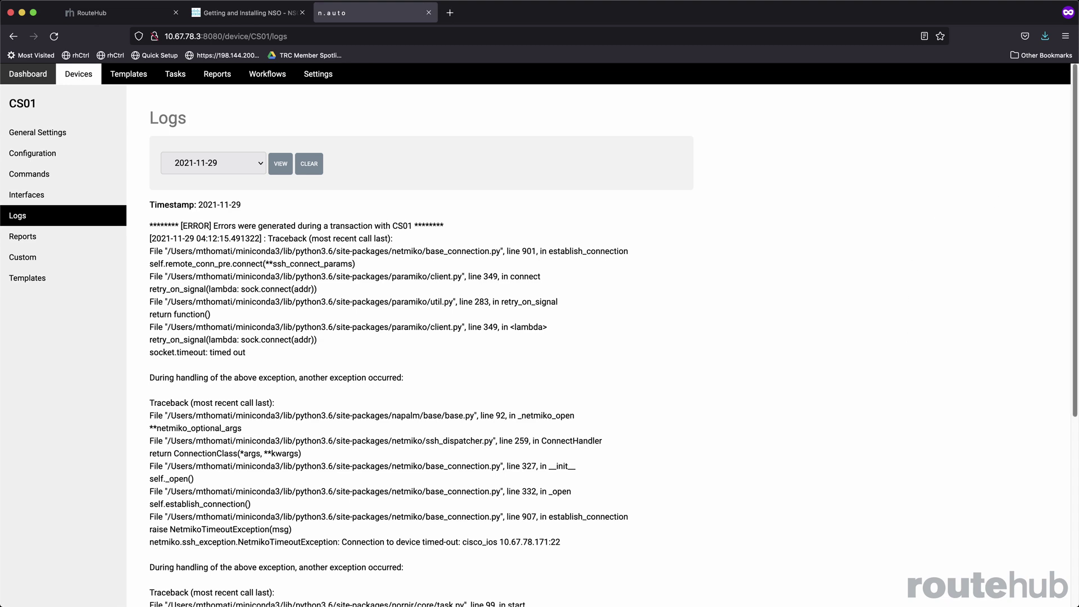
Check CS01's available reports unchanged, then view its custom GigabitEthernet1/1 description configuration
{"action": "left_click", "coordinate": [38, 242]}
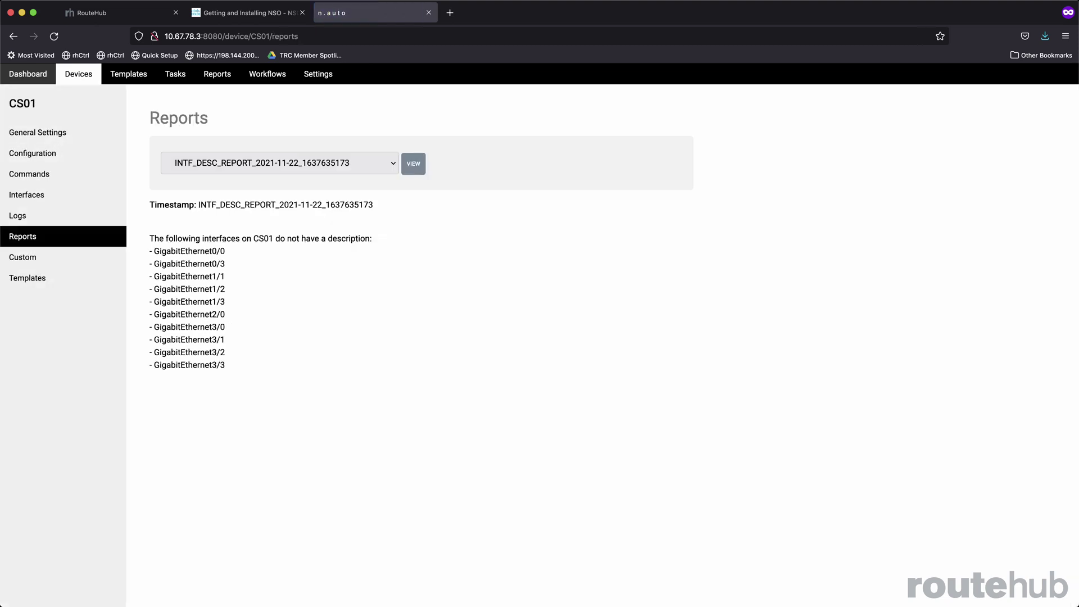
{"action": "left_click", "coordinate": [385, 163]}
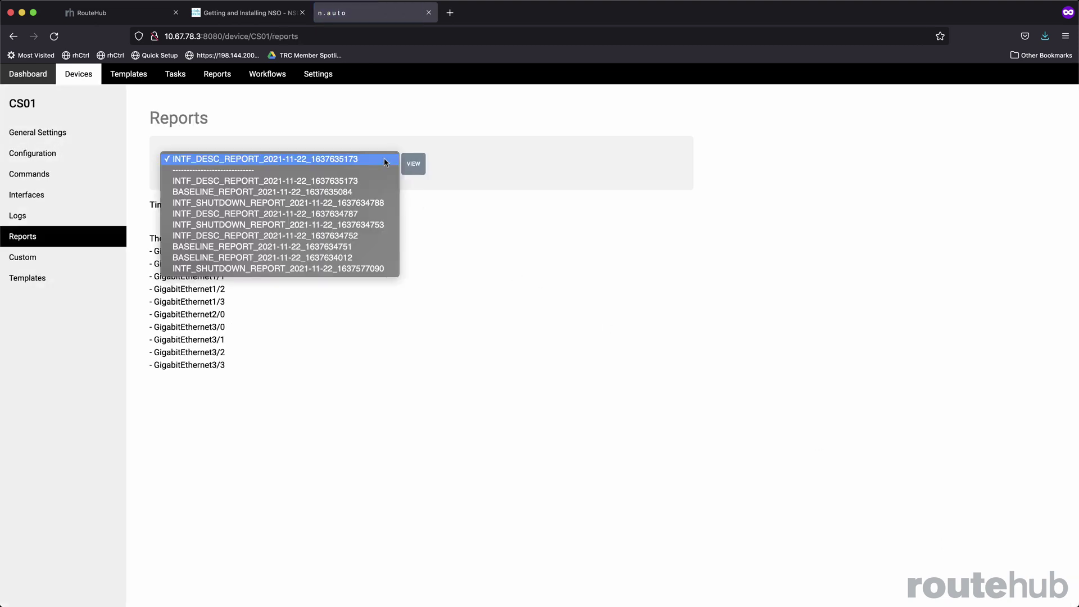
{"action": "left_click", "coordinate": [751, 369]}
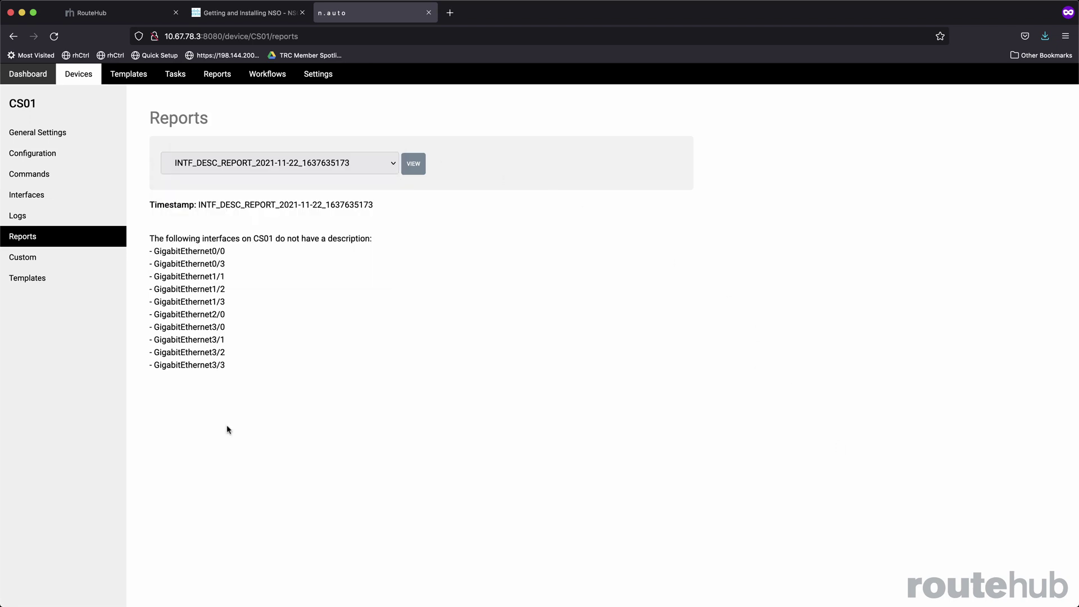
{"action": "left_click", "coordinate": [32, 260]}
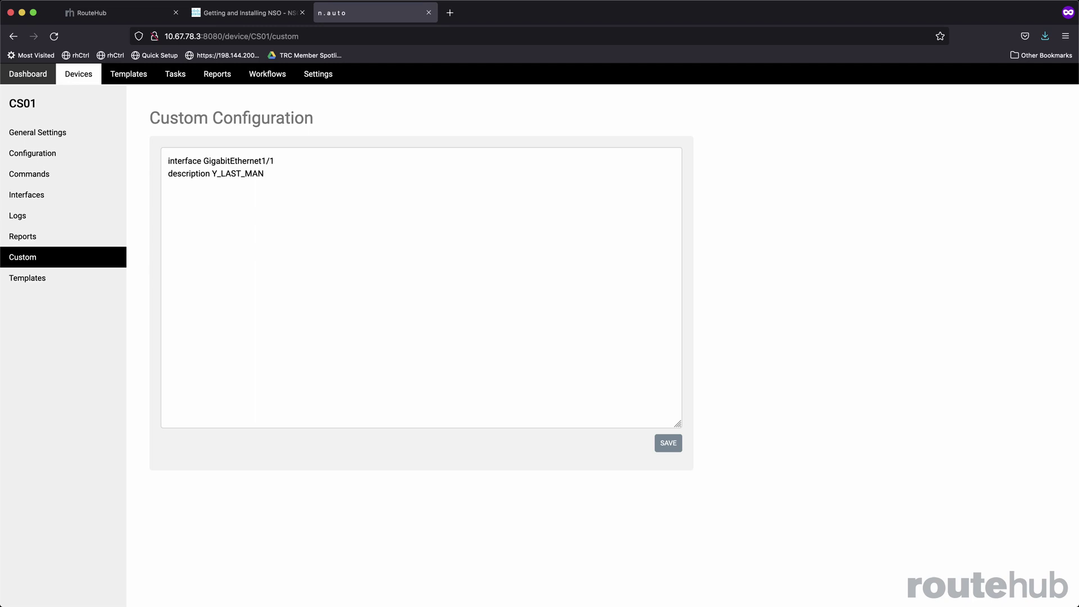
Open CS01's Templates page offering the OSPF INTF TEST template
{"action": "left_click", "coordinate": [46, 281]}
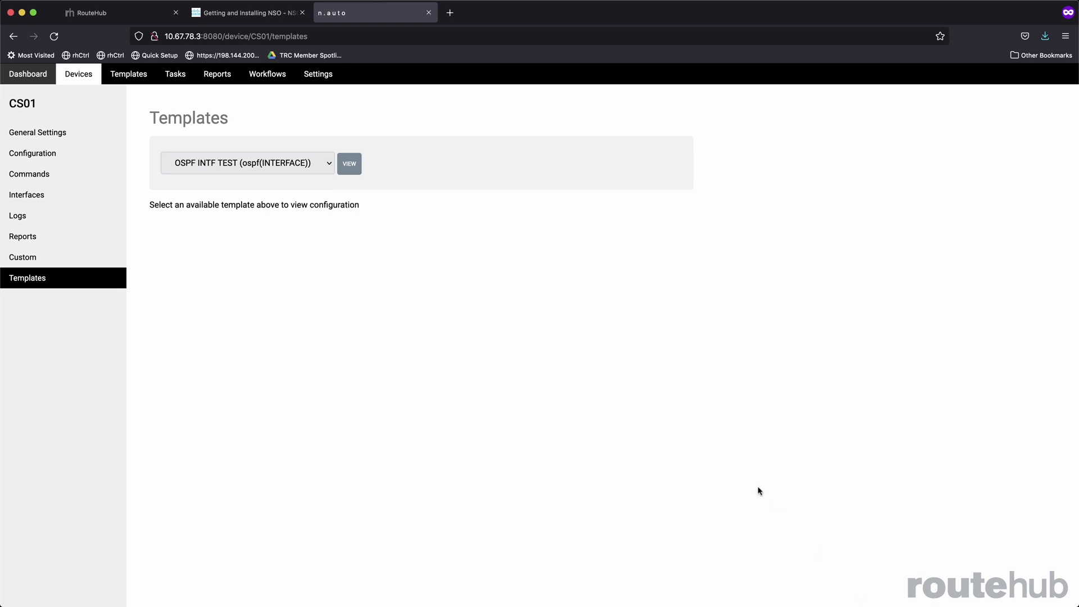
View the SNMPV3 template's configuration lines for CS01
{"action": "left_click", "coordinate": [330, 166]}
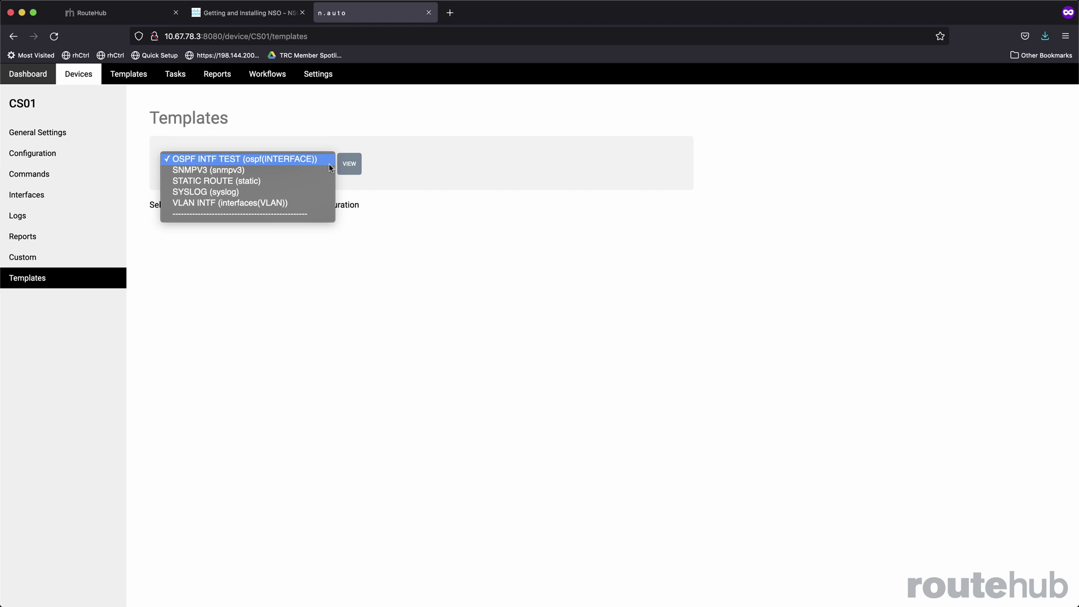
{"action": "left_click", "coordinate": [291, 172]}
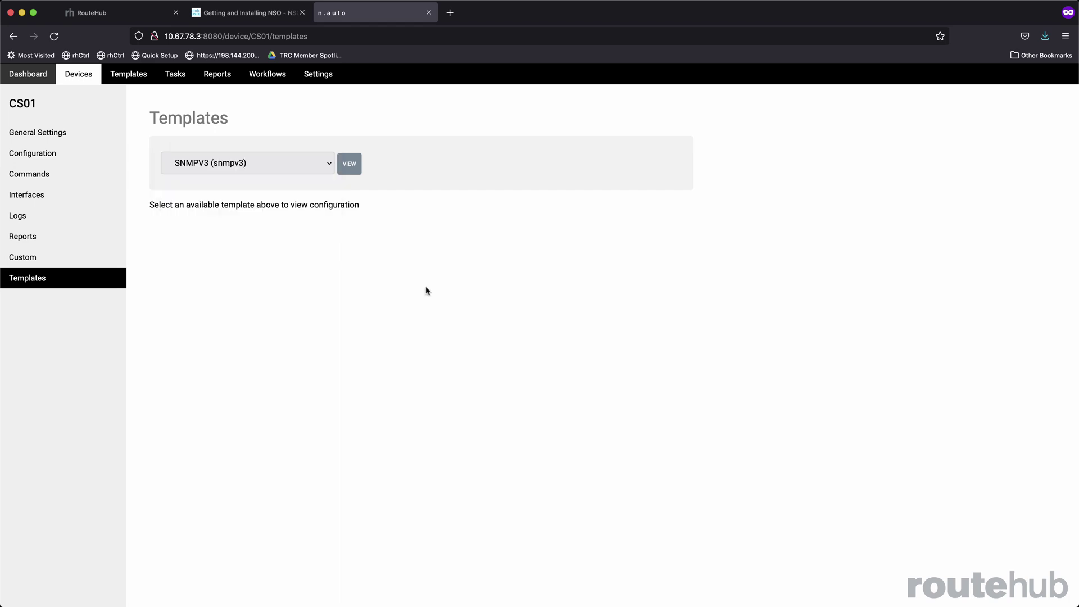
{"action": "left_click", "coordinate": [351, 165]}
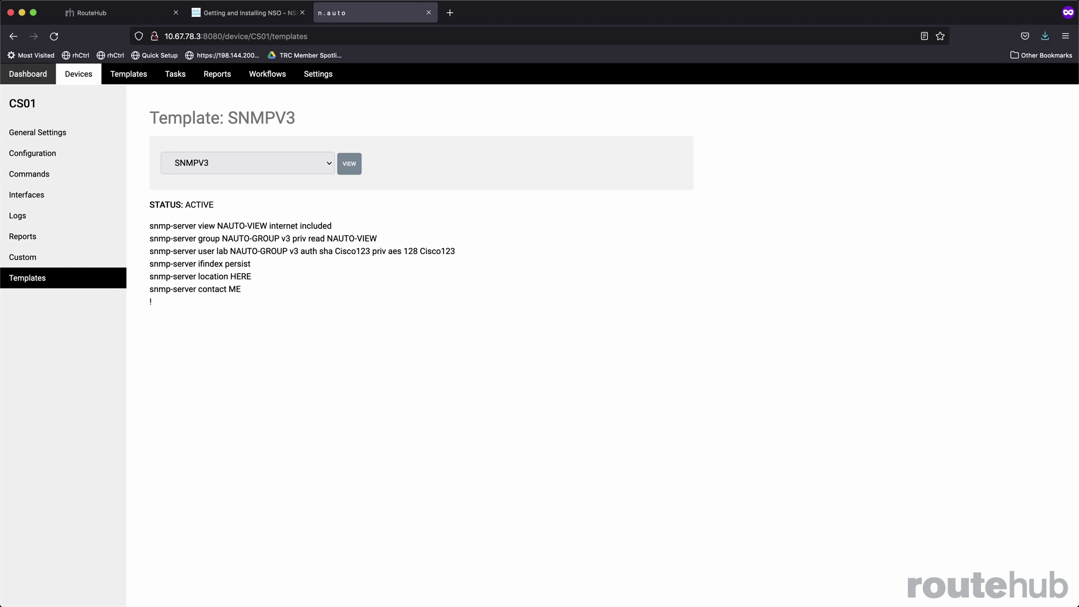
View the SYSLOG template's configuration lines, then return to the Devices list
{"action": "left_click", "coordinate": [244, 170]}
{"action": "left_click", "coordinate": [219, 214]}
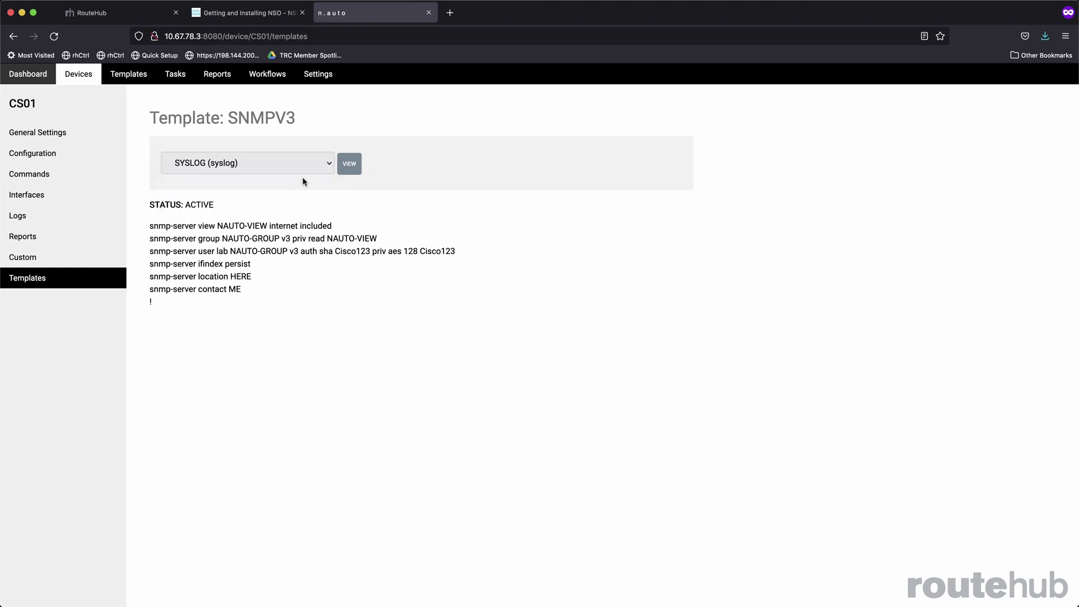
{"action": "left_click", "coordinate": [349, 164]}
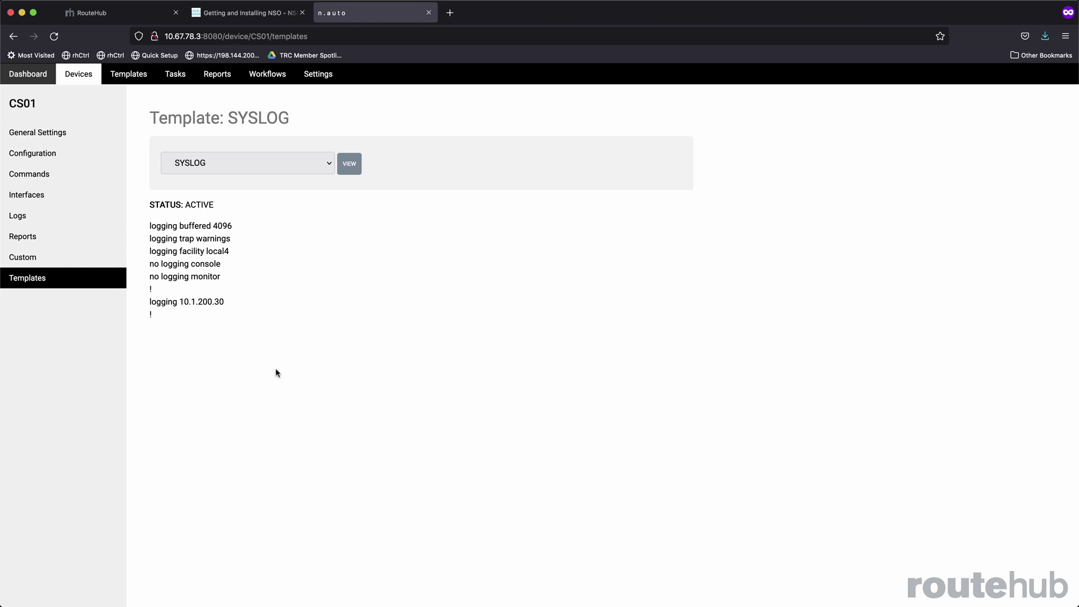
{"action": "left_click", "coordinate": [82, 83]}
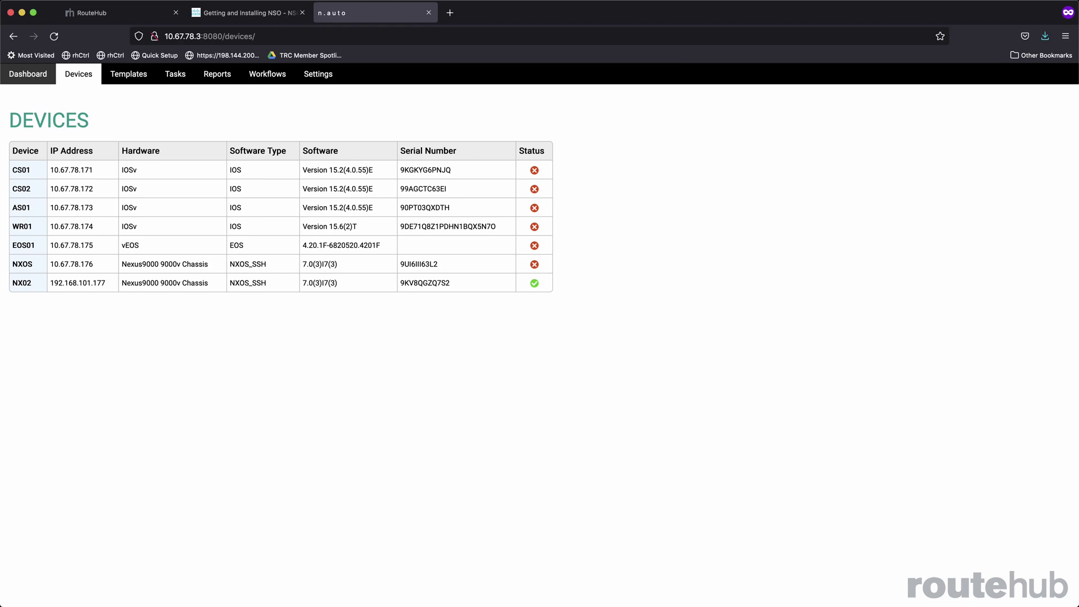
Open the Tasks page listing manual backup tasks for CS01, EOS01, NXOS and NX02
{"action": "left_click", "coordinate": [176, 74]}
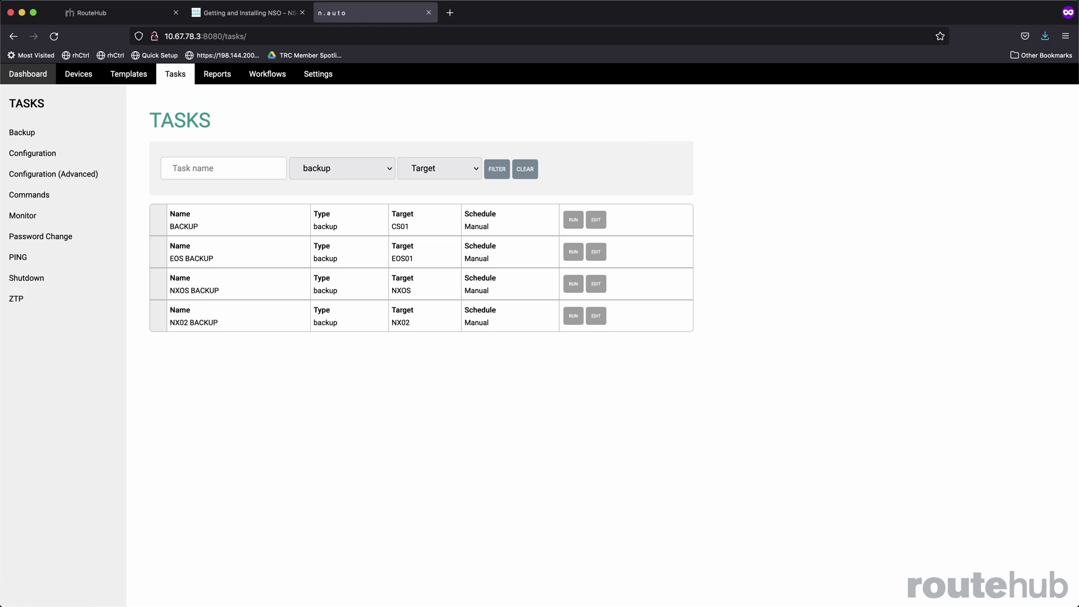
Browse the template types, then open the Reports page with NXOS INTF DESC and NXOS BASELINE
{"action": "left_click", "coordinate": [134, 80]}
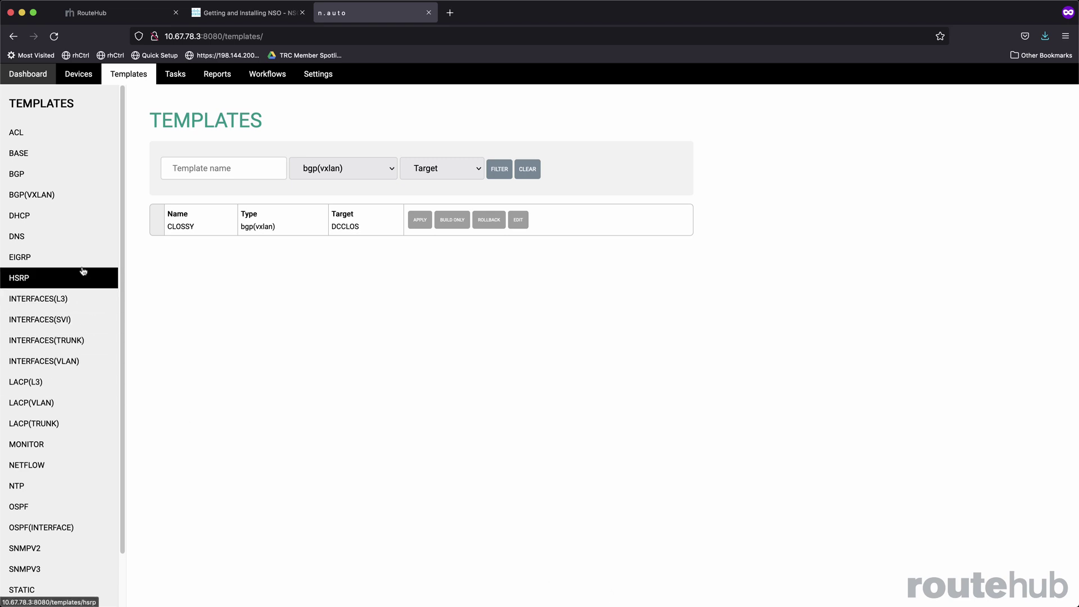
{"action": "scroll", "coordinate": [83, 272], "scroll_direction": "down", "scroll_amount": 2}
{"action": "scroll", "coordinate": [84, 272], "scroll_direction": "up", "scroll_amount": 2}
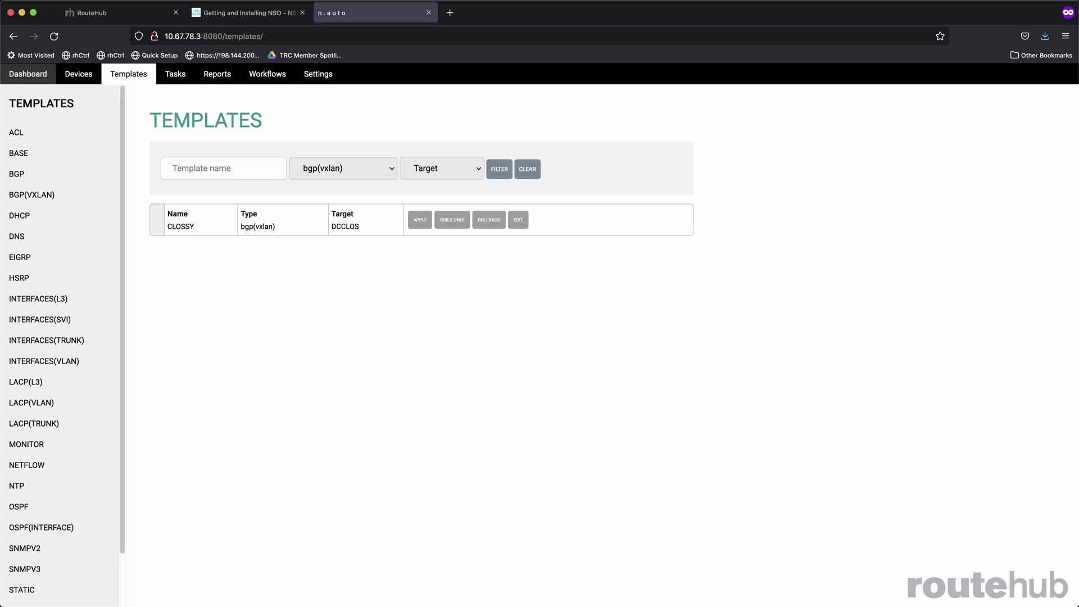
{"action": "left_click", "coordinate": [225, 77]}
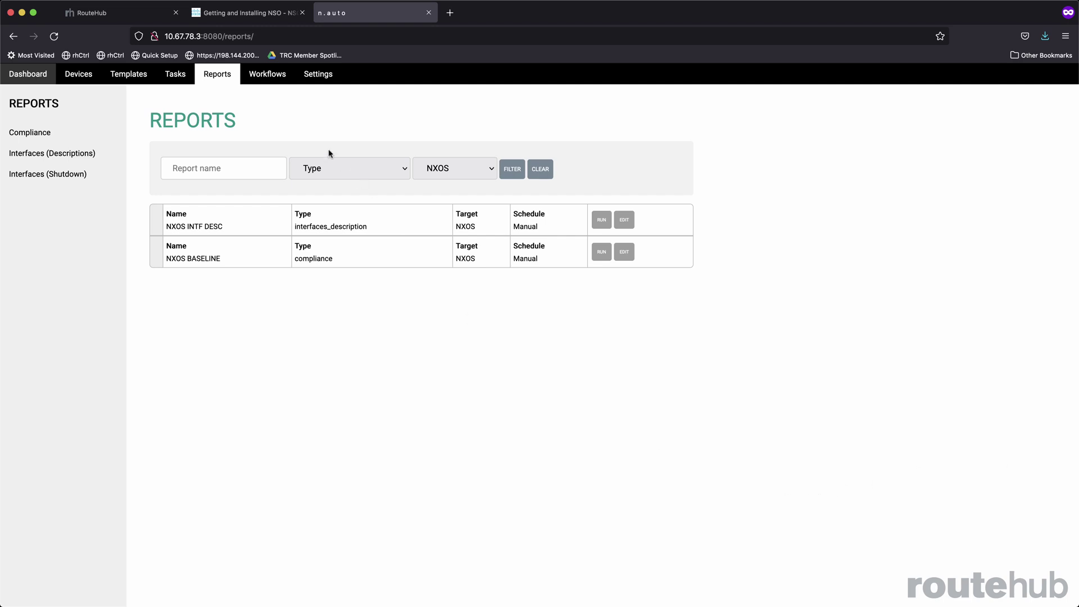
Open the CS01 WF workflow, with its twelve flows, for editing from the Workflows list
{"action": "left_click", "coordinate": [275, 79]}
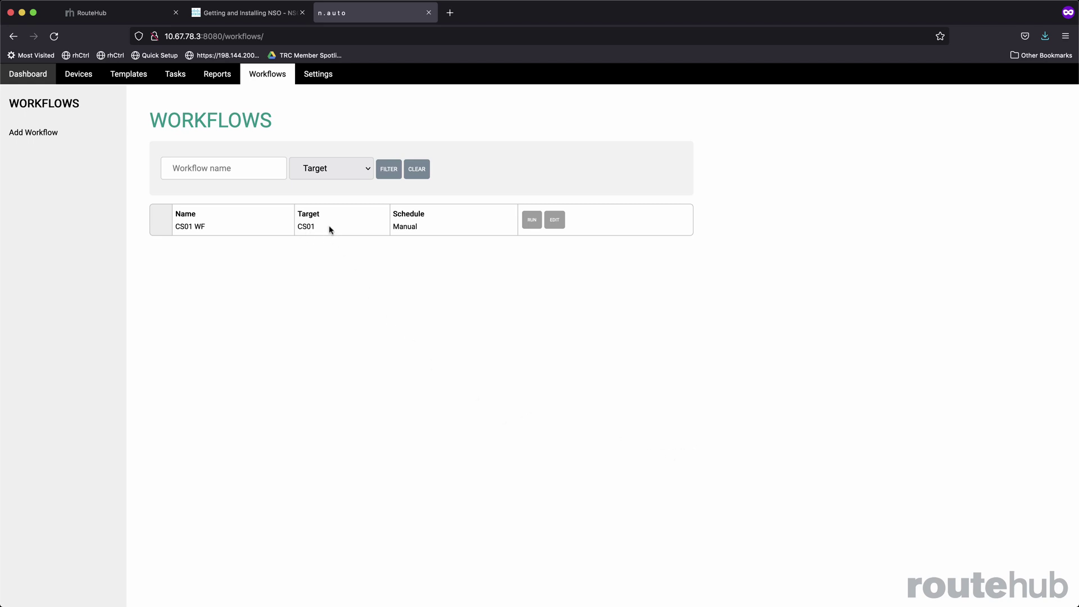
{"action": "left_click", "coordinate": [554, 222]}
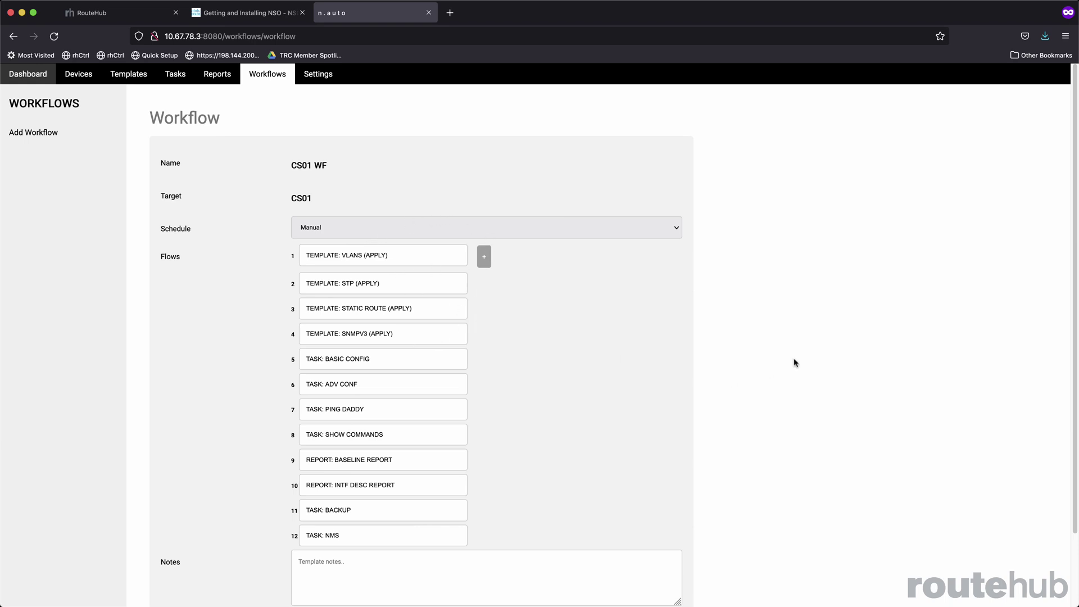
Add a 13th flow to CS01 WF and start entering a template step, typing 'TE'
{"action": "scroll", "coordinate": [794, 362], "scroll_direction": "down", "scroll_amount": 3}
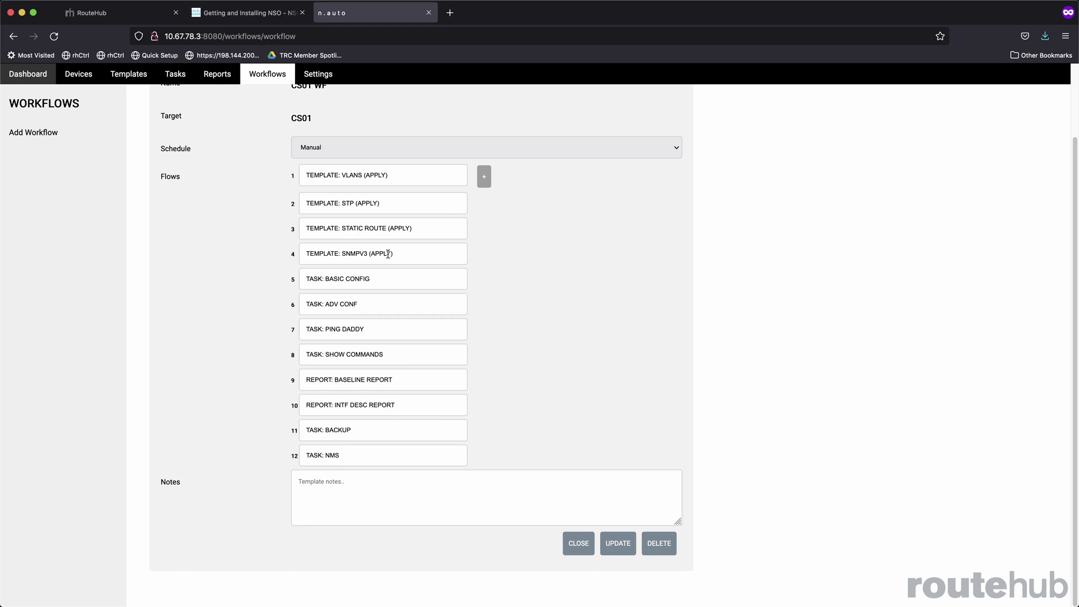
{"action": "left_click", "coordinate": [487, 180]}
{"action": "left_click", "coordinate": [403, 470]}
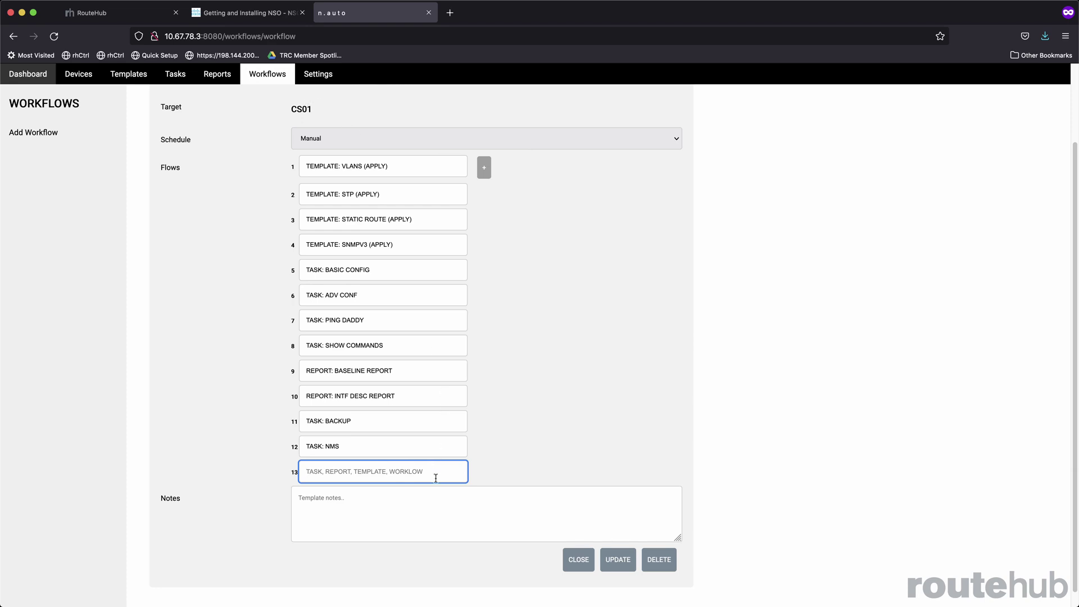
{"action": "type", "text": "TEM"}
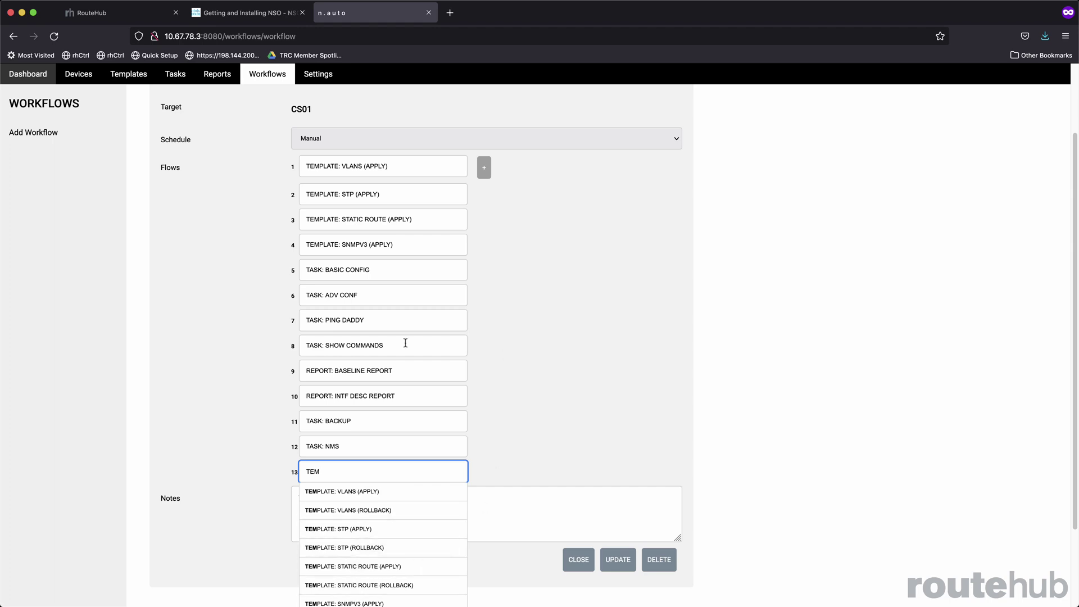
{"action": "left_click", "coordinate": [482, 296]}
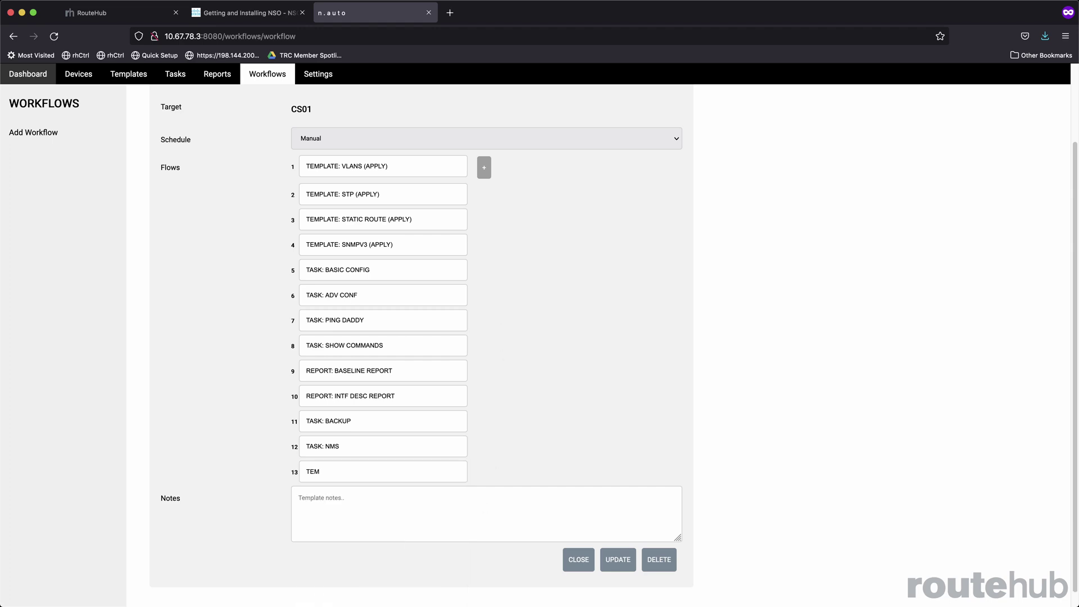
View the four backup files dated 2021-11-27 and 2021-11-28 under Settings > Backup / Restore
{"action": "left_click", "coordinate": [318, 75]}
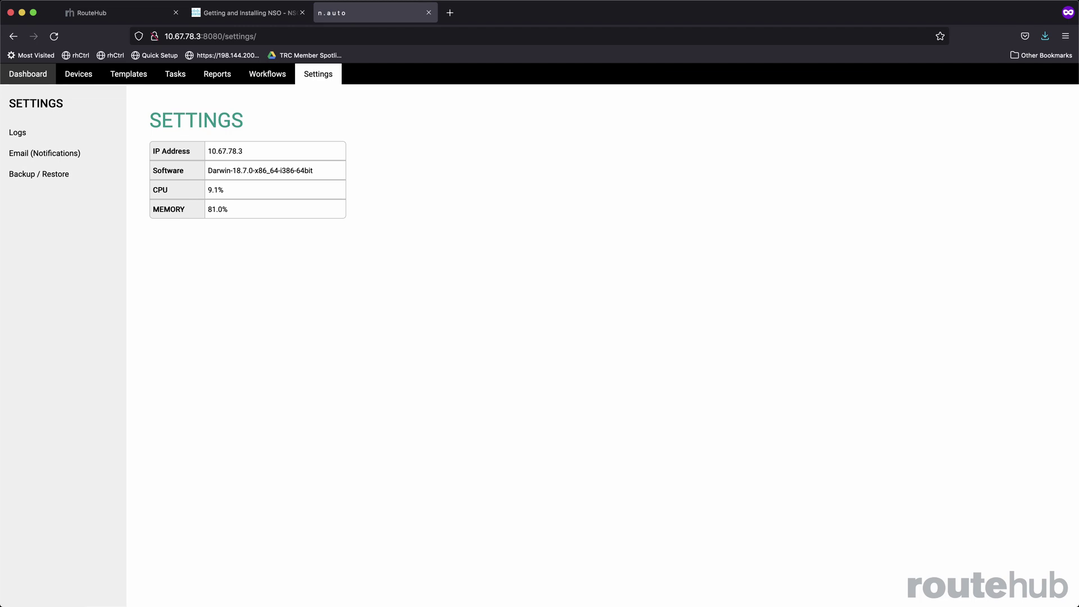
{"action": "left_click", "coordinate": [47, 175]}
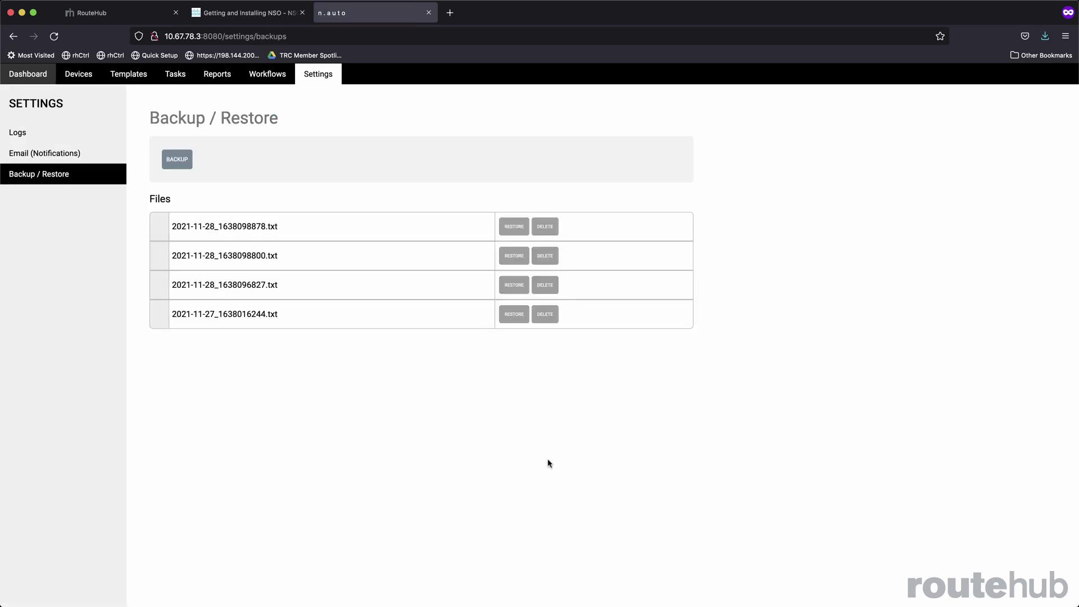